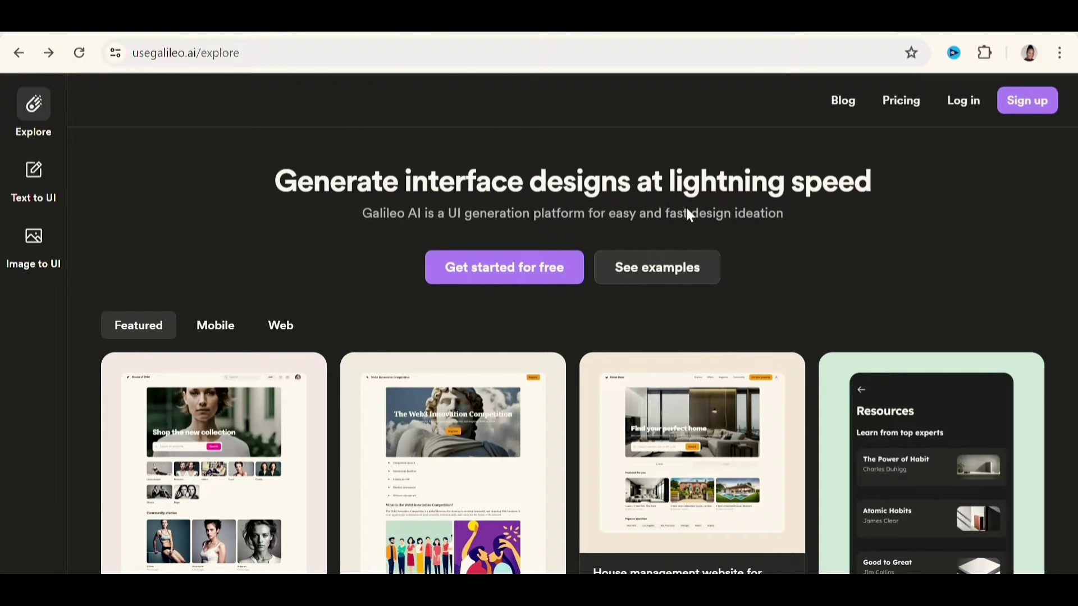
Scroll through the Explore gallery and filter it to mobile design templates.
{"action": "scroll", "coordinate": [1015, 270], "scroll_direction": "down", "scroll_amount": 4}
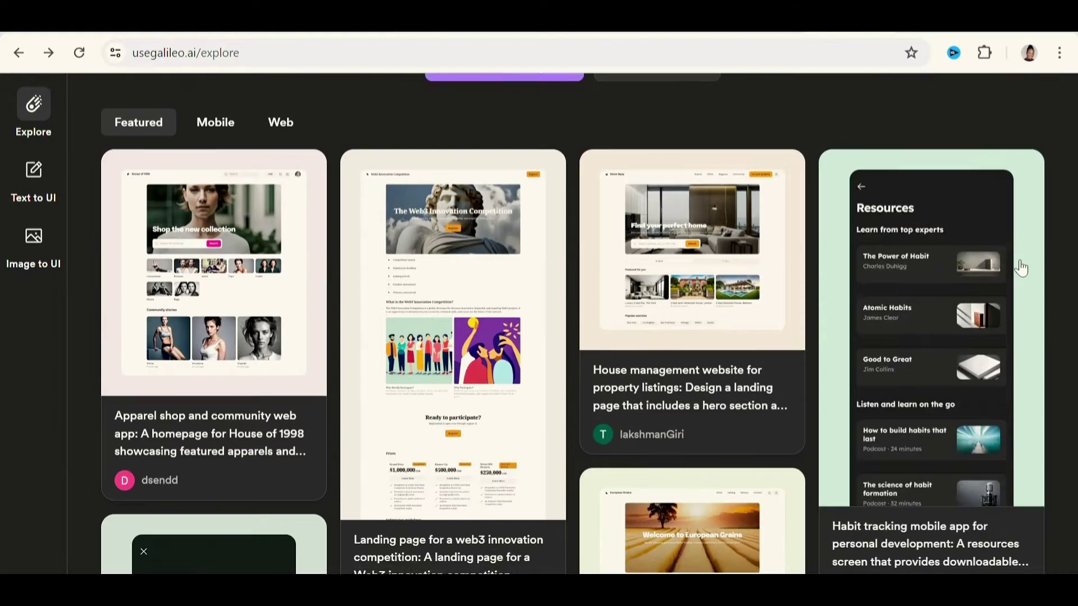
{"action": "scroll", "coordinate": [1021, 268], "scroll_direction": "down", "scroll_amount": 15}
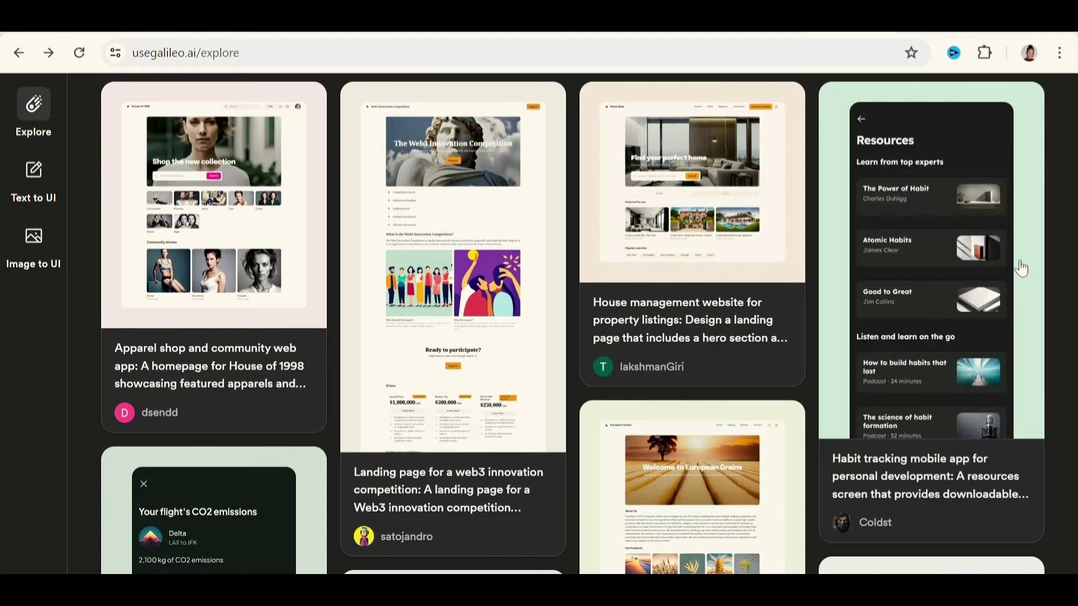
{"action": "scroll", "coordinate": [1021, 268], "scroll_direction": "down", "scroll_amount": 15}
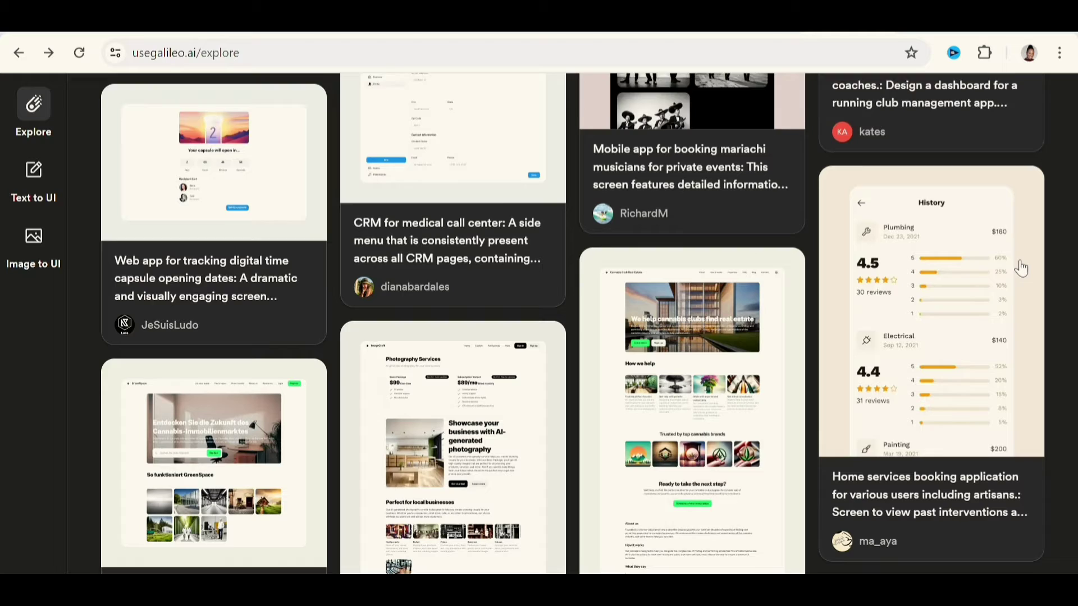
{"action": "scroll", "coordinate": [1021, 269], "scroll_direction": "down", "scroll_amount": 6}
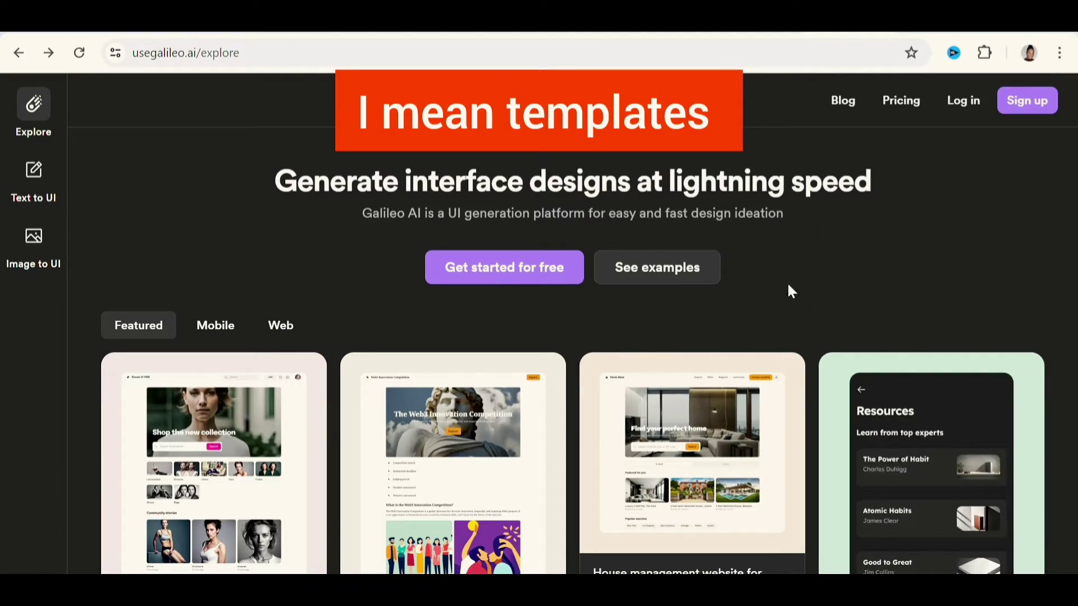
{"action": "left_click", "coordinate": [216, 332]}
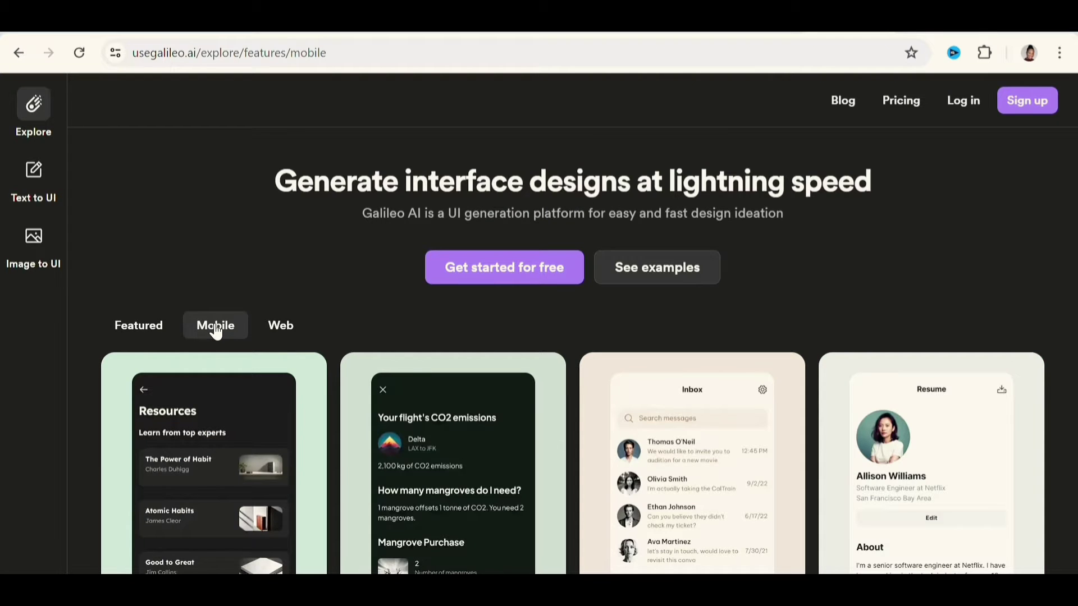
Switch to web templates and open the Japanese Ceramic Store Profile example.
{"action": "scroll", "coordinate": [216, 331], "scroll_direction": "down", "scroll_amount": 6}
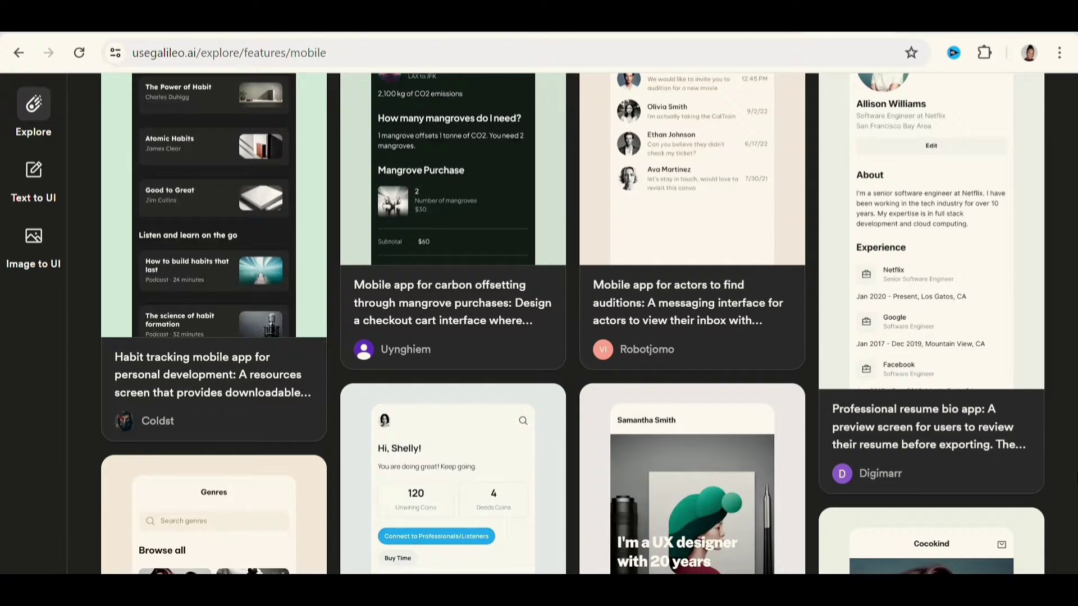
{"action": "scroll", "coordinate": [216, 331], "scroll_direction": "up", "scroll_amount": 6}
{"action": "left_click", "coordinate": [298, 330]}
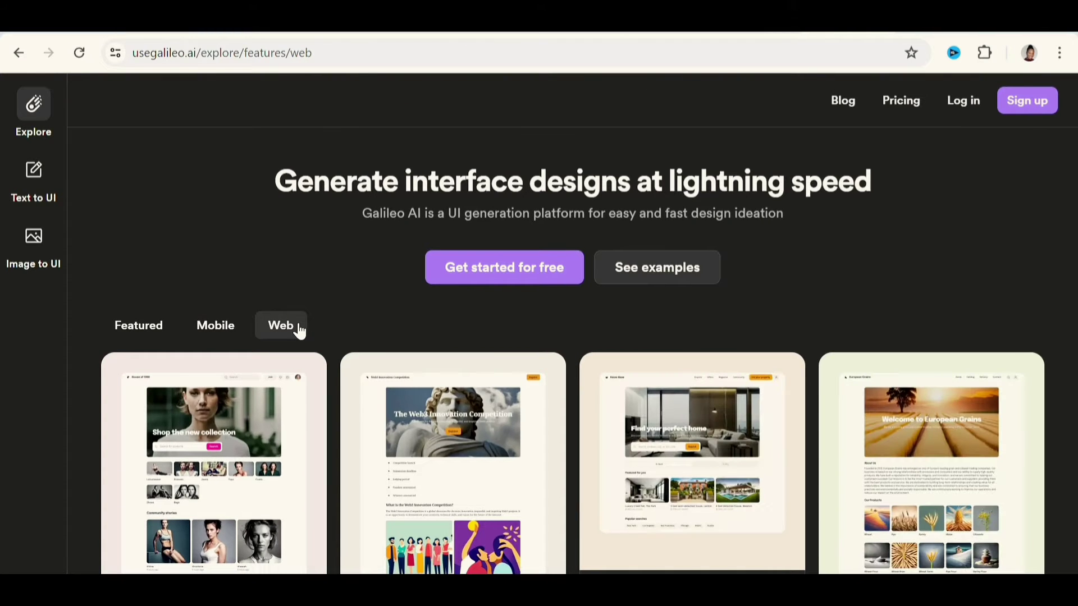
{"action": "left_click", "coordinate": [652, 284]}
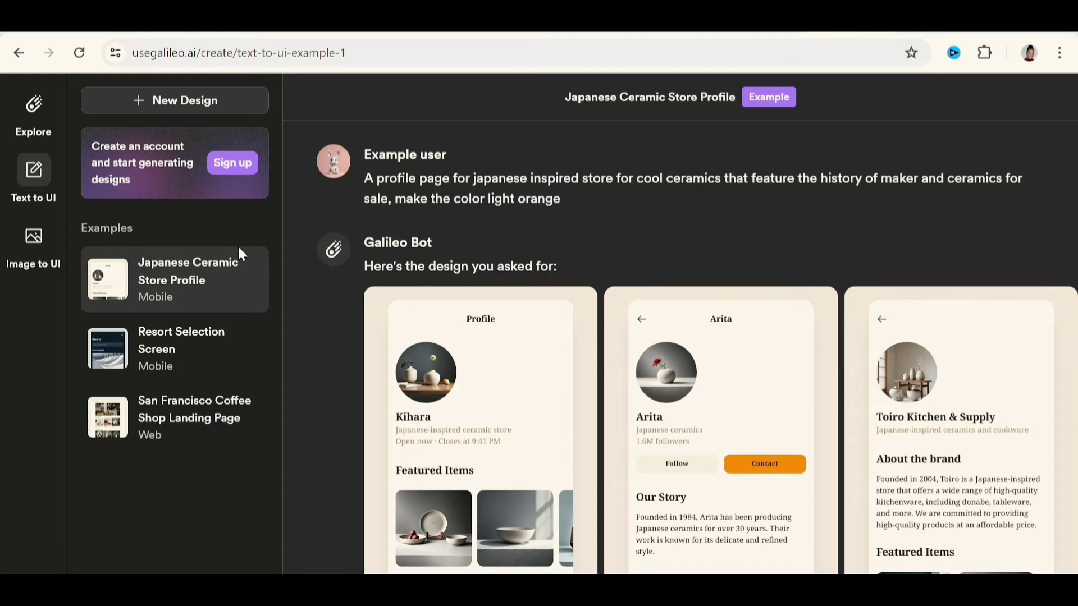
{"action": "left_click", "coordinate": [31, 247]}
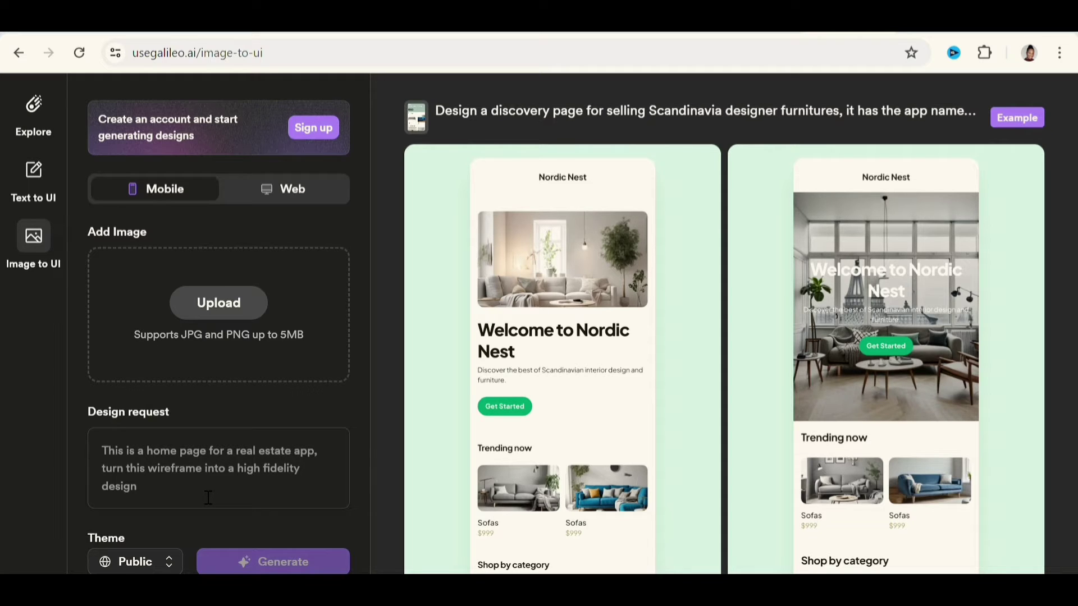
{"action": "left_click", "coordinate": [37, 186]}
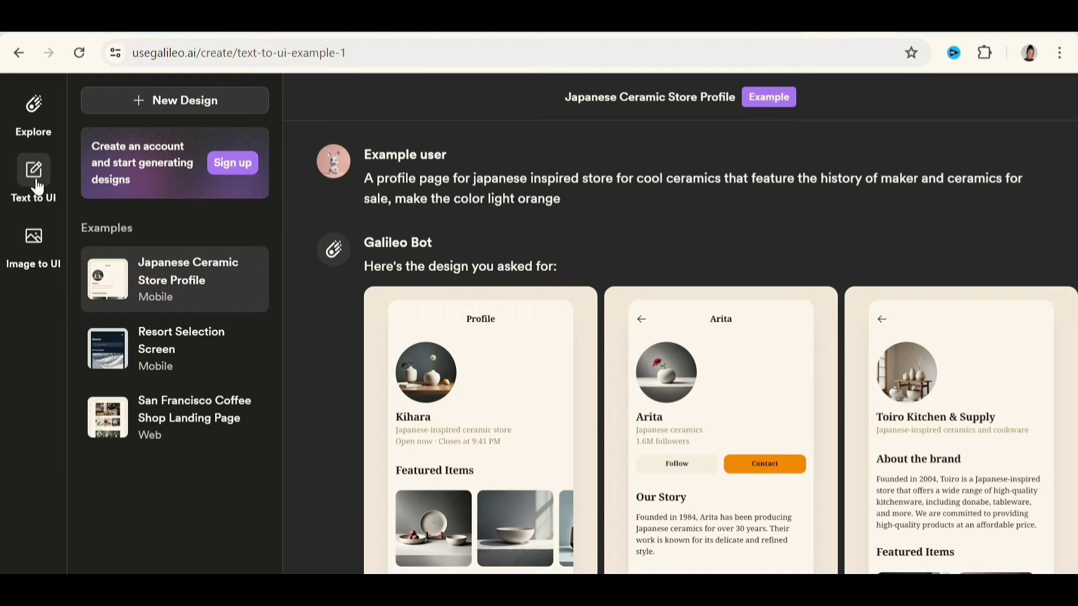
Start a new design, sign in, and submit the prompt 'web page for a clothing brand'.
{"action": "left_click", "coordinate": [152, 103]}
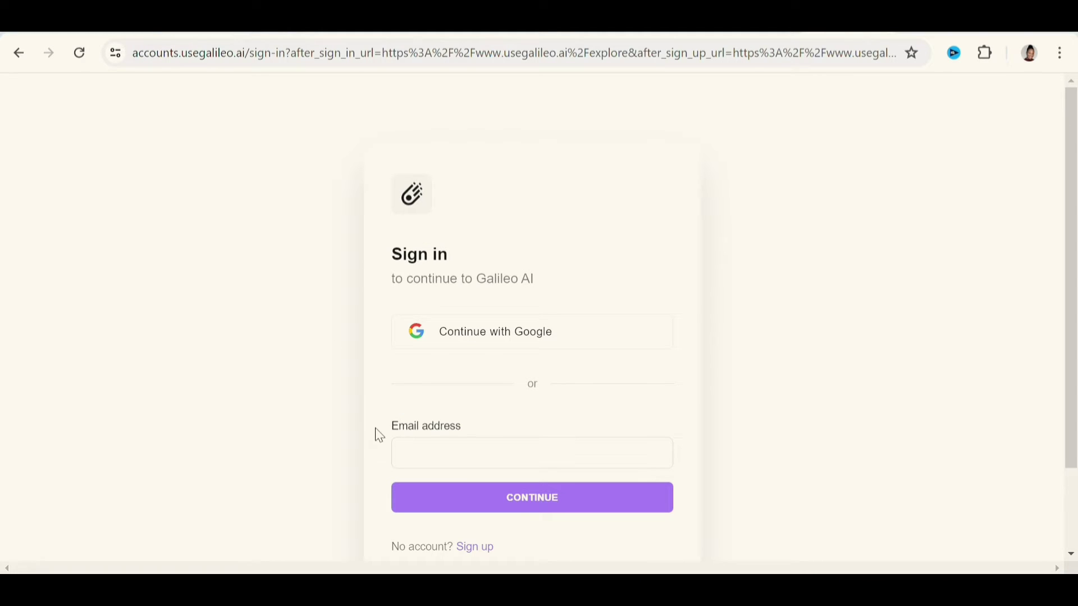
{"action": "left_click", "coordinate": [513, 512]}
{"action": "type", "text": "we"}
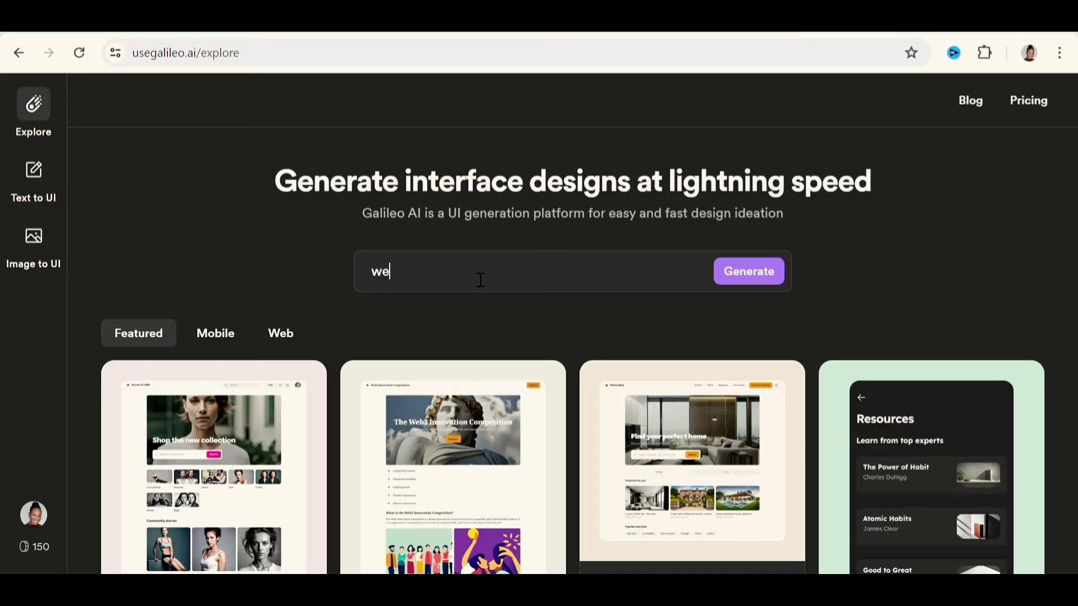
{"action": "type", "text": "b page for a clothing brand"}
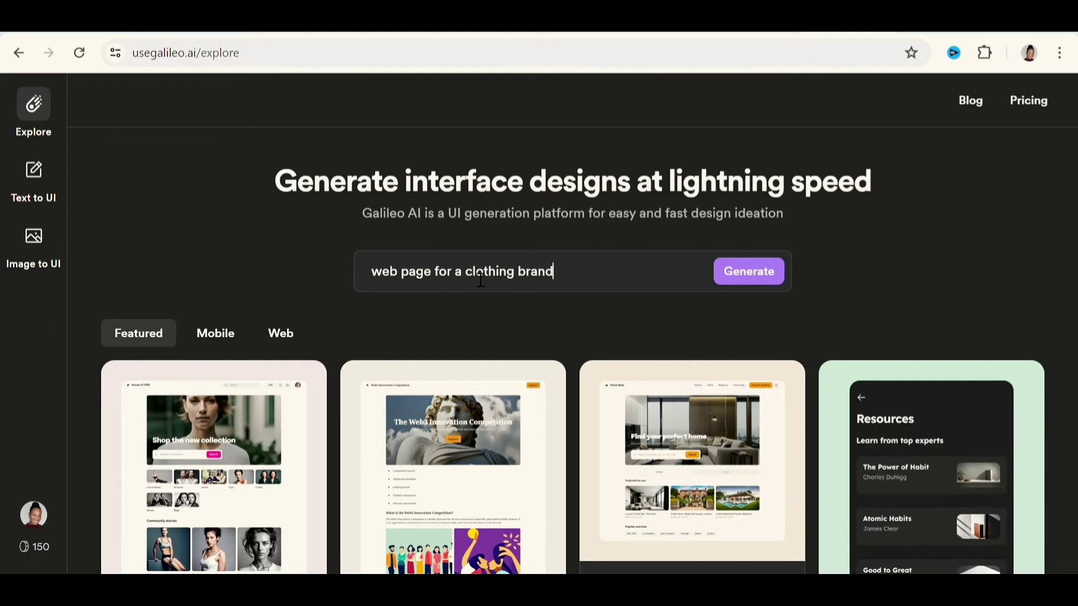
{"action": "key", "text": "Return"}
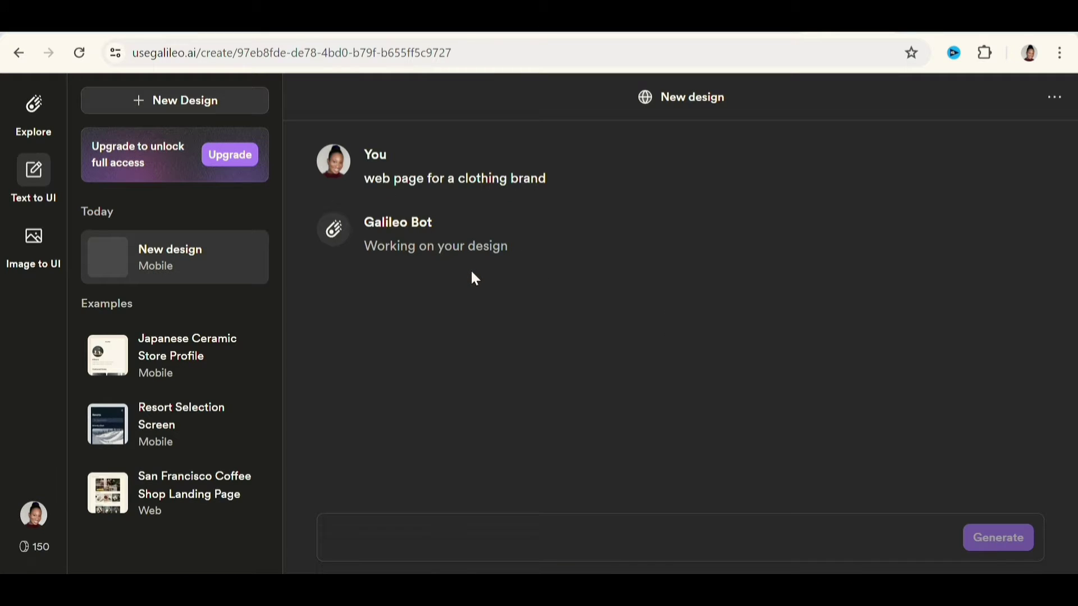
Reply 'yes', 'i need all', then 'yes' to have every clothing-brand screen generated.
{"action": "type", "text": "yes"}
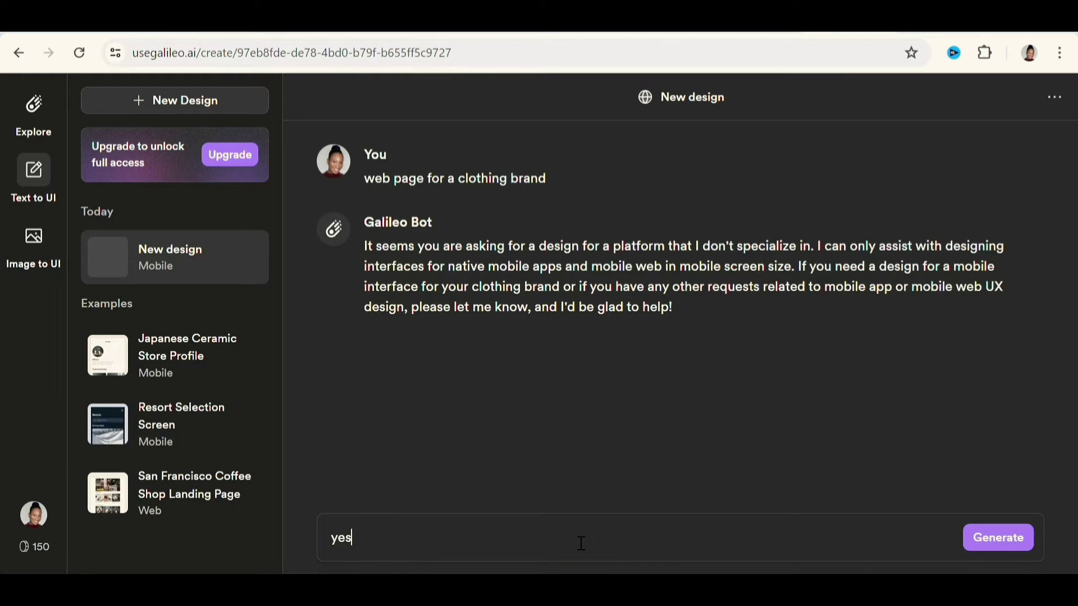
{"action": "left_click", "coordinate": [1013, 547]}
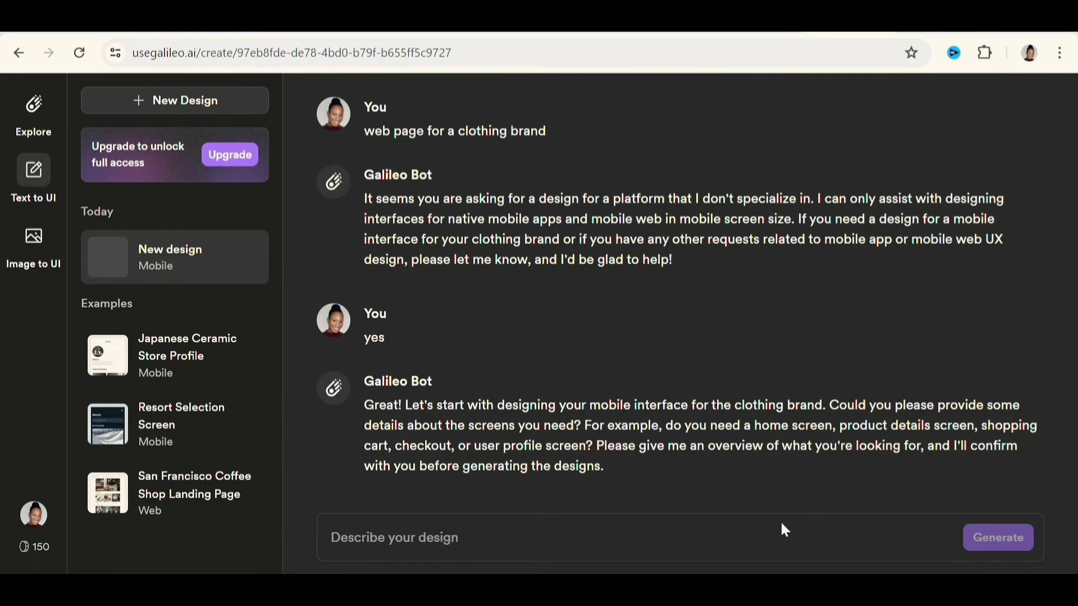
{"action": "left_click", "coordinate": [761, 553]}
{"action": "type", "text": "i"}
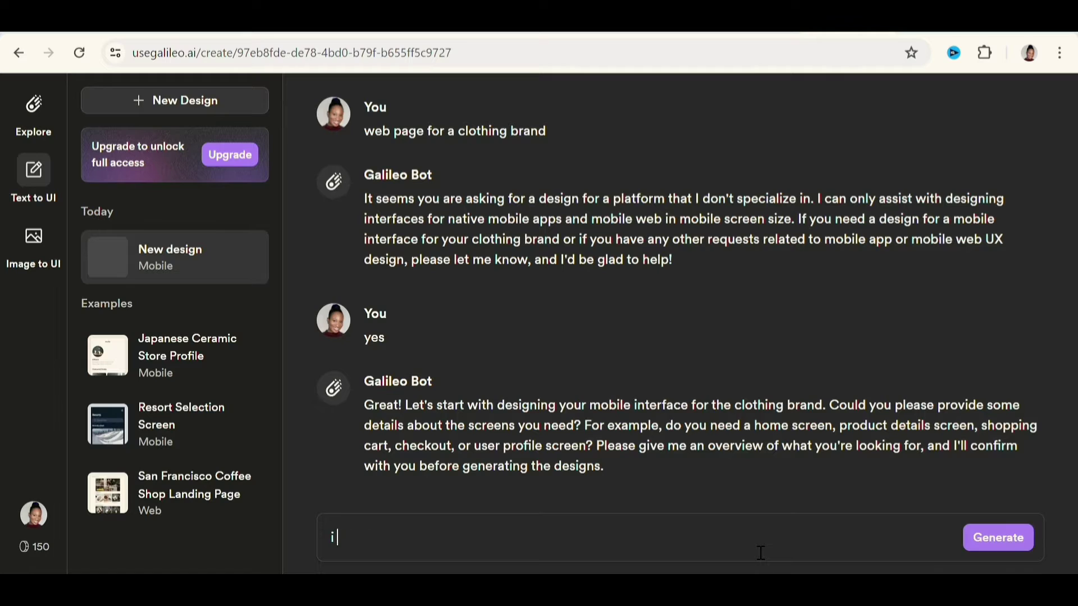
{"action": "type", "text": " need all"}
{"action": "left_click", "coordinate": [1006, 549]}
{"action": "type", "text": "yes"}
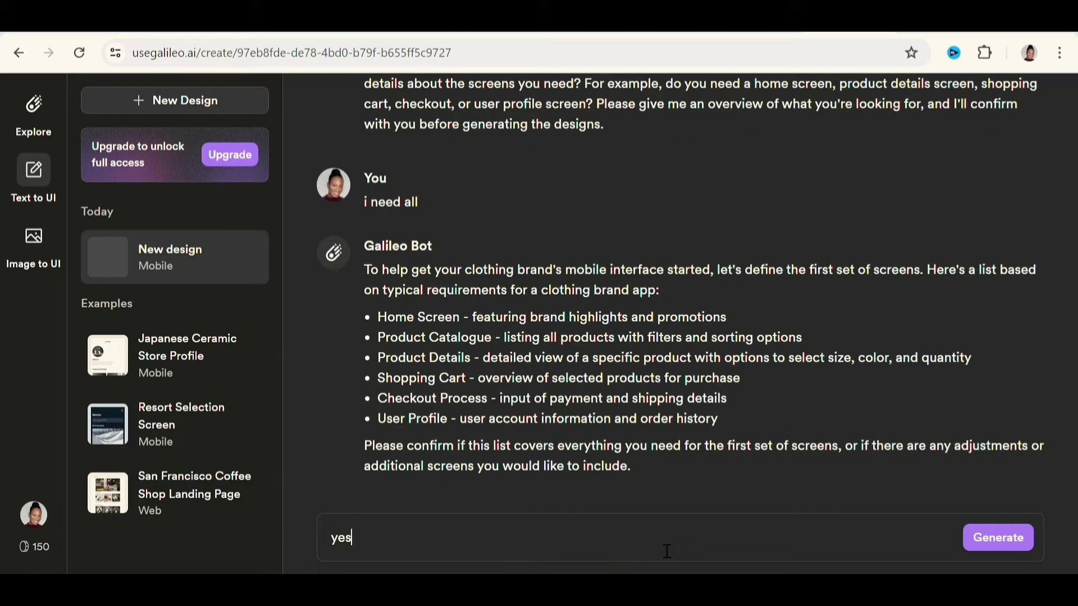
{"action": "left_click", "coordinate": [1003, 540]}
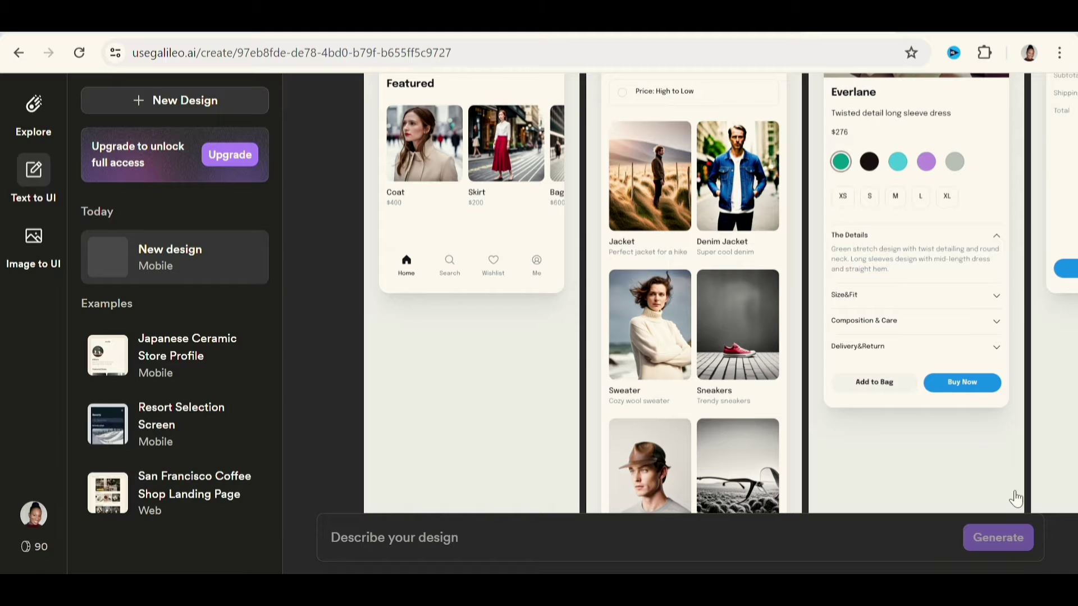
{"action": "left_click", "coordinate": [991, 452]}
{"action": "left_click", "coordinate": [931, 179]}
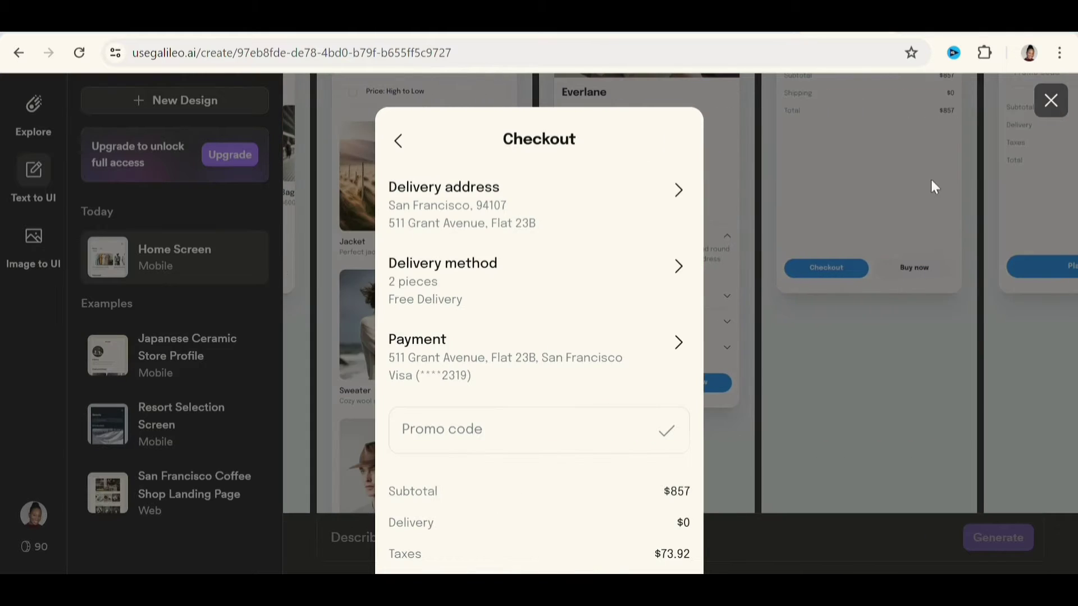
{"action": "left_click", "coordinate": [1051, 101]}
{"action": "left_click", "coordinate": [899, 281]}
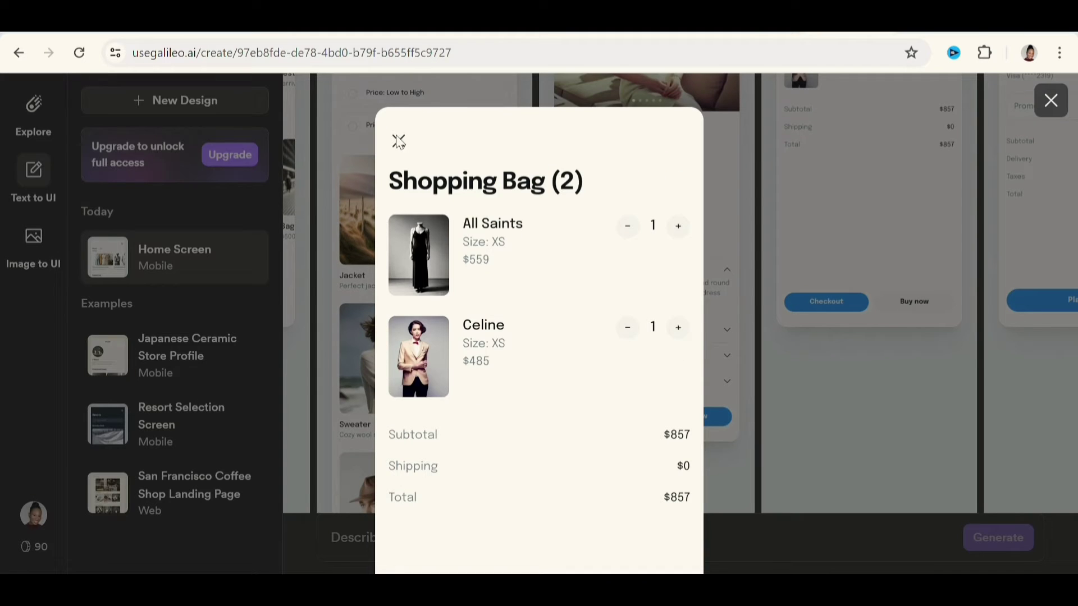
{"action": "left_click", "coordinate": [399, 141]}
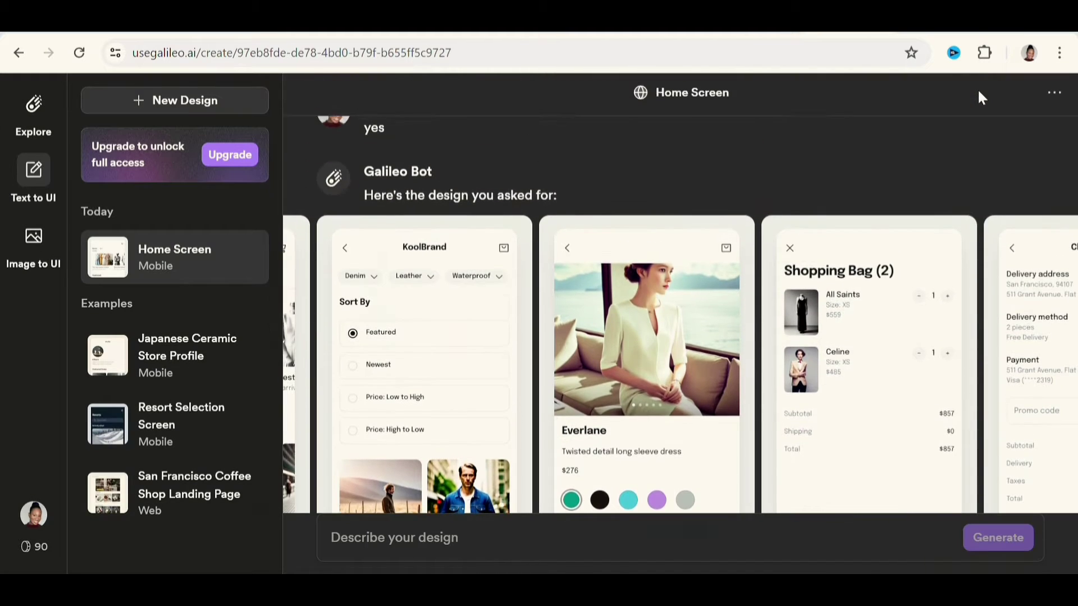
{"action": "left_click", "coordinate": [301, 298]}
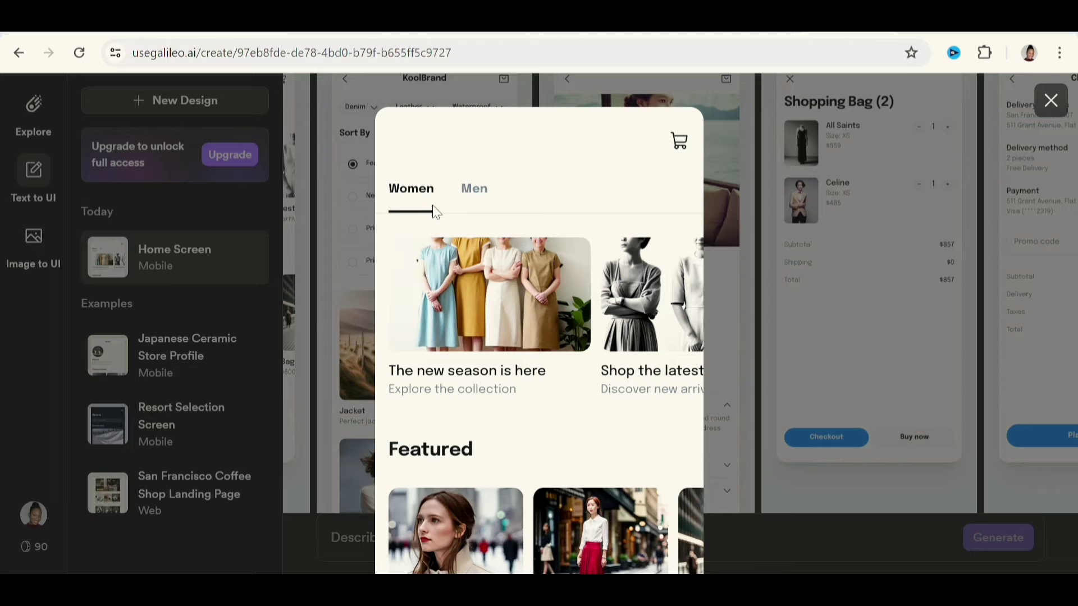
{"action": "left_click", "coordinate": [1065, 108]}
Change the theme colour from blue to mint green #19e6c3 and apply it to all screens.
{"action": "scroll", "coordinate": [755, 385], "scroll_direction": "down", "scroll_amount": 5}
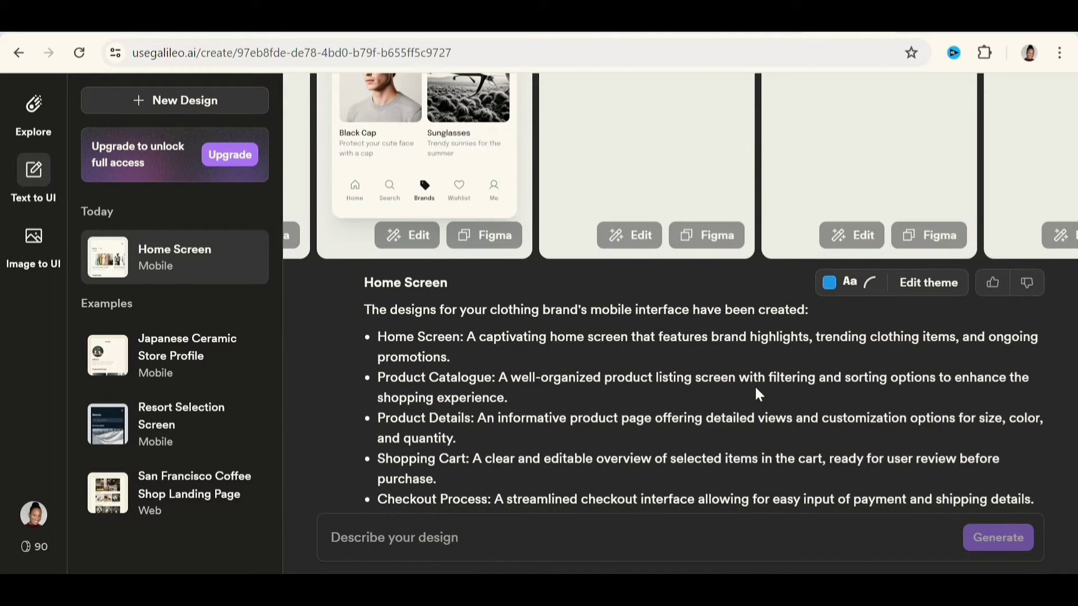
{"action": "scroll", "coordinate": [832, 365], "scroll_direction": "up", "scroll_amount": 2}
{"action": "left_click", "coordinate": [841, 368]}
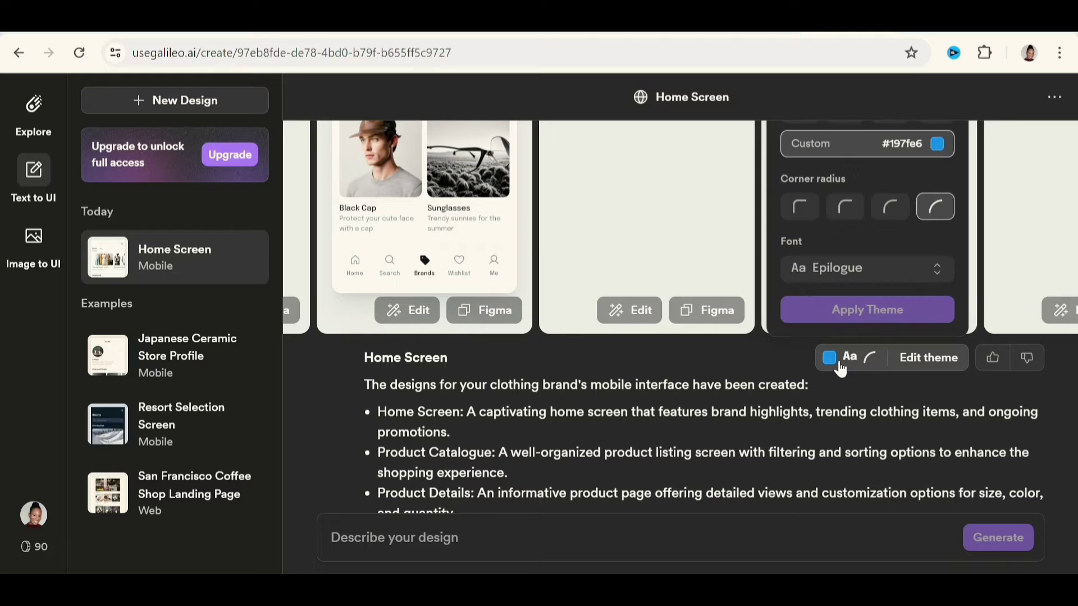
{"action": "left_click", "coordinate": [949, 151]}
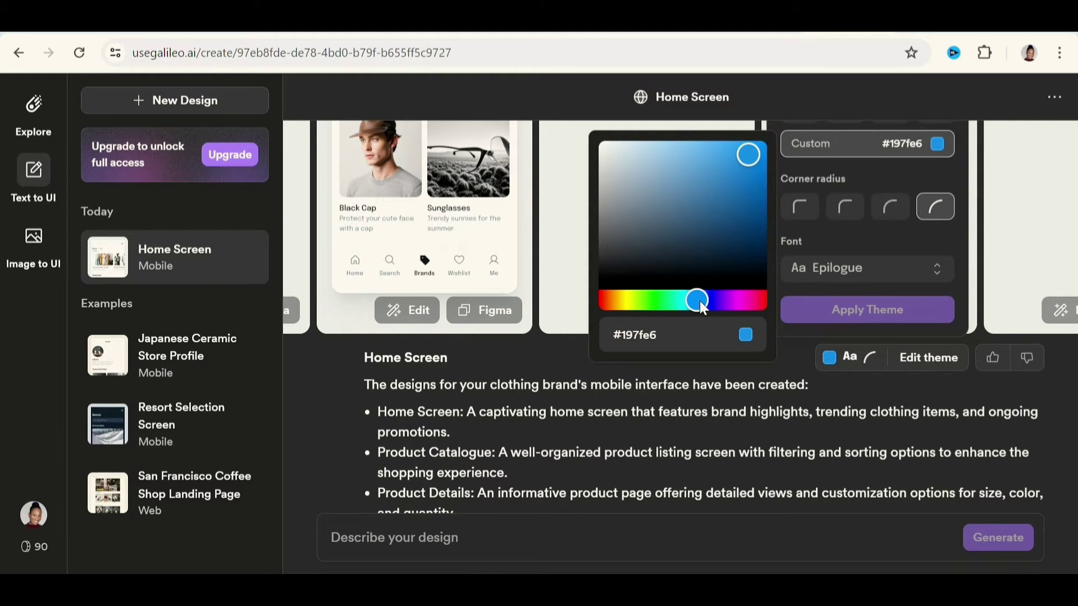
{"action": "left_click_drag", "start_coordinate": [699, 301], "coordinate": [679, 301]}
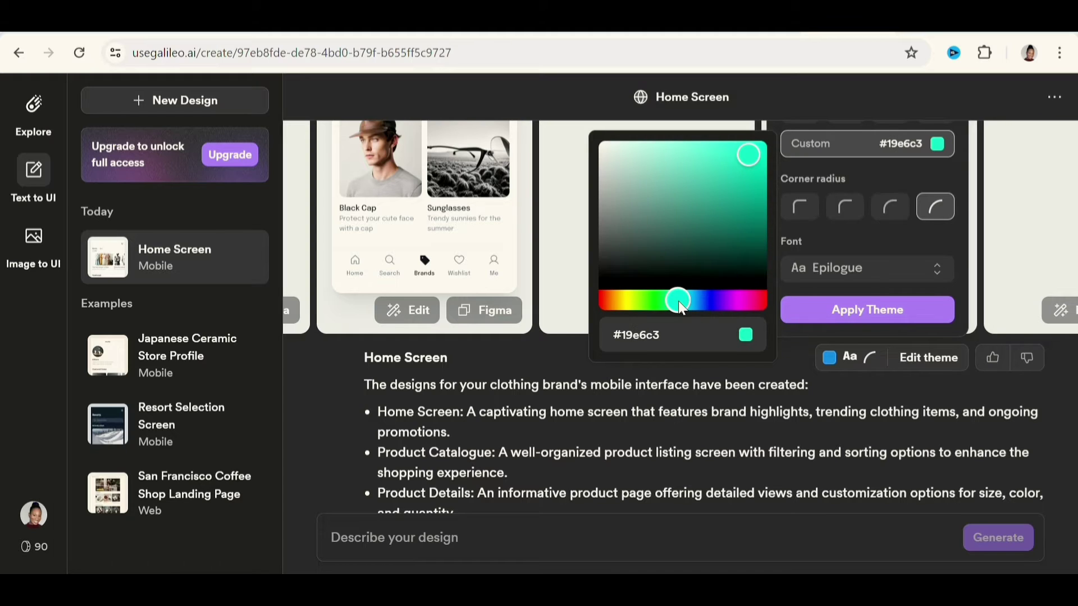
{"action": "left_click", "coordinate": [861, 316]}
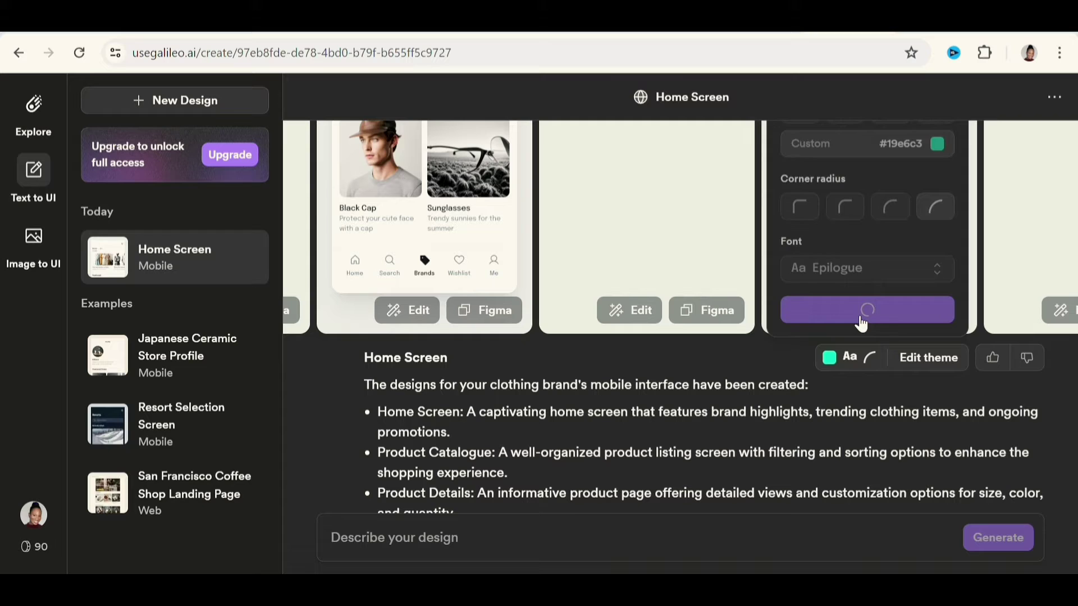
{"action": "scroll", "coordinate": [984, 241], "scroll_direction": "left", "scroll_amount": 3}
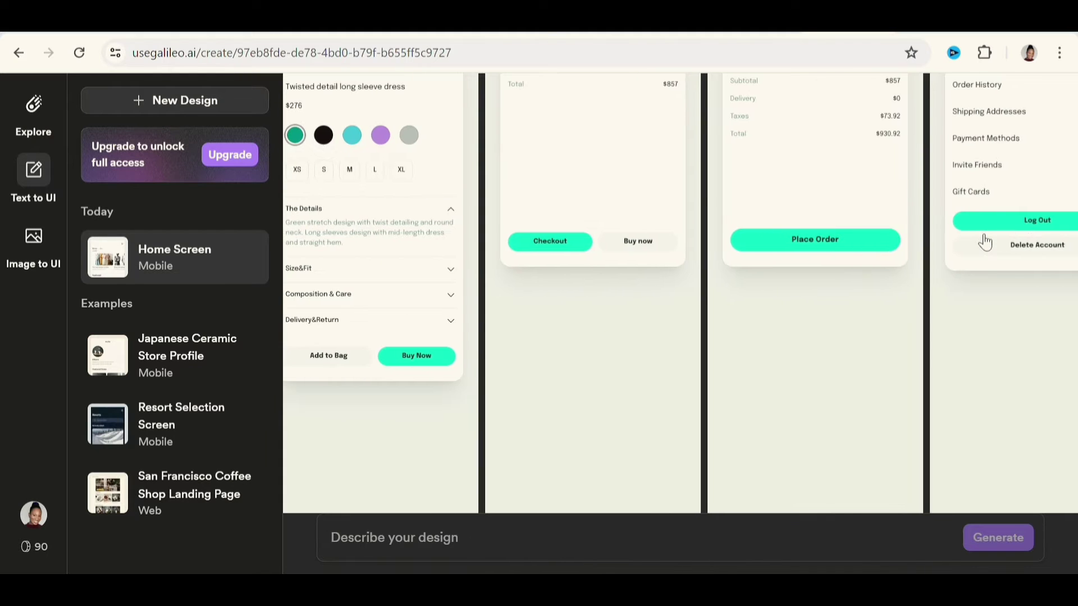
{"action": "scroll", "coordinate": [985, 240], "scroll_direction": "left", "scroll_amount": 3}
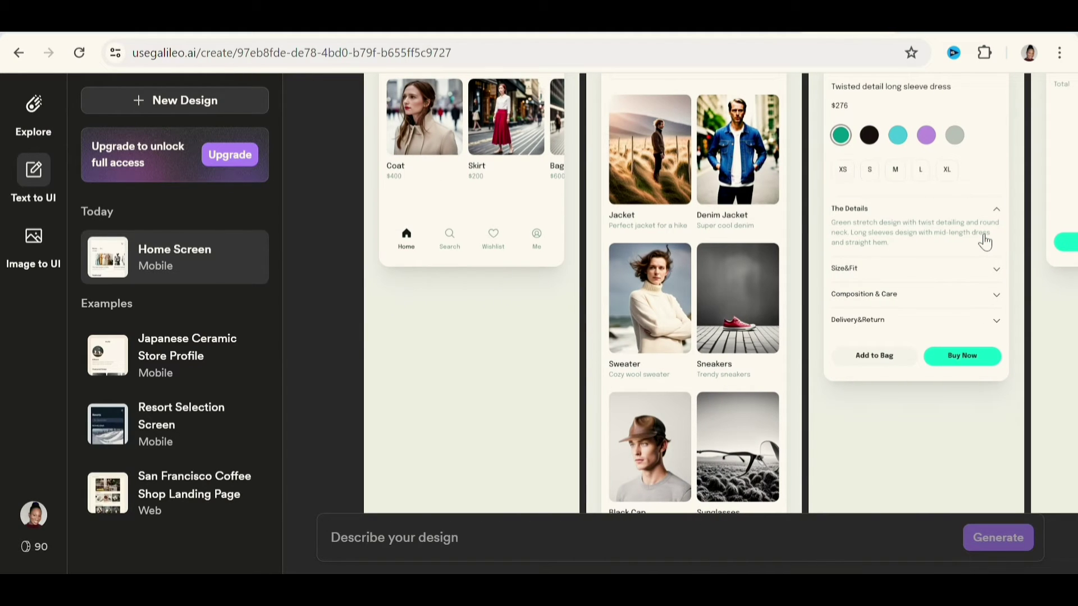
{"action": "scroll", "coordinate": [985, 242], "scroll_direction": "down", "scroll_amount": 8}
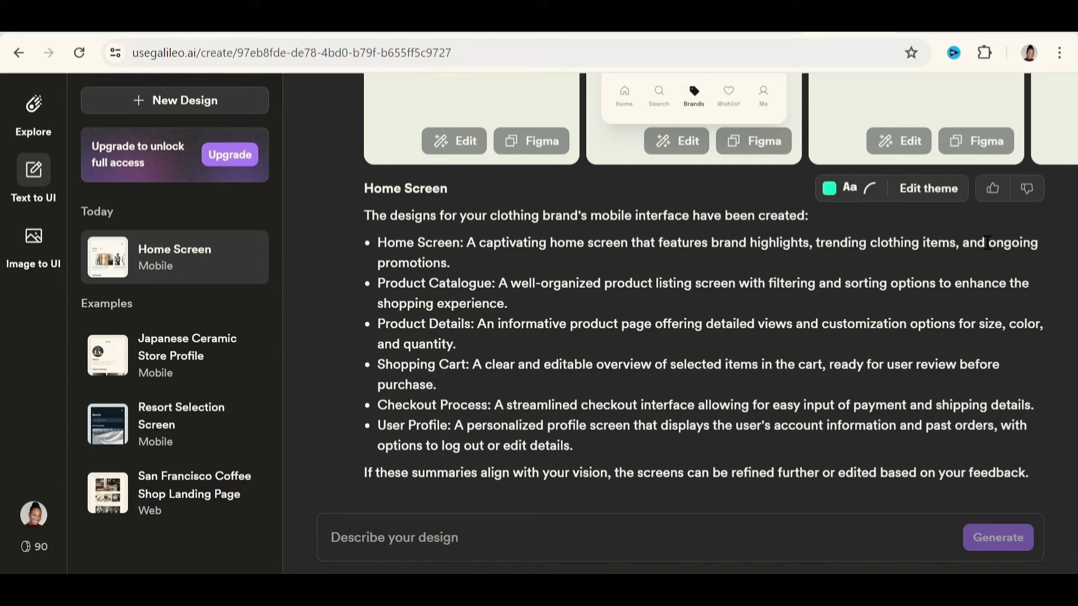
Set the theme font to Lexend and apply it to the screens.
{"action": "left_click", "coordinate": [838, 189]}
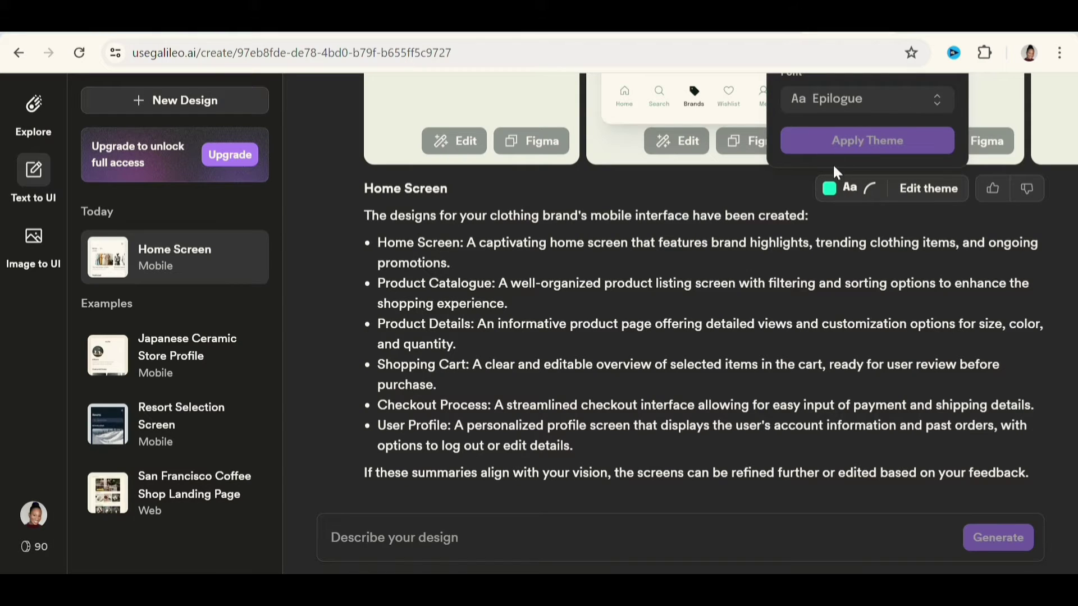
{"action": "key", "text": "Down"}
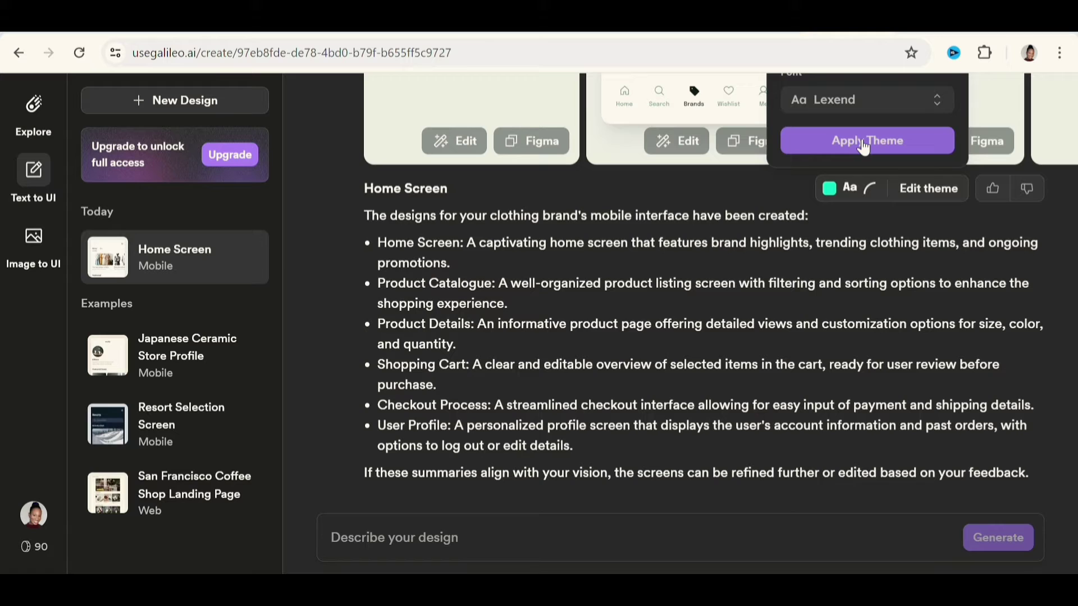
{"action": "left_click", "coordinate": [863, 143]}
Preview the KoolBrand Sort By screen, then copy it for Figma.
{"action": "left_click", "coordinate": [758, 135]}
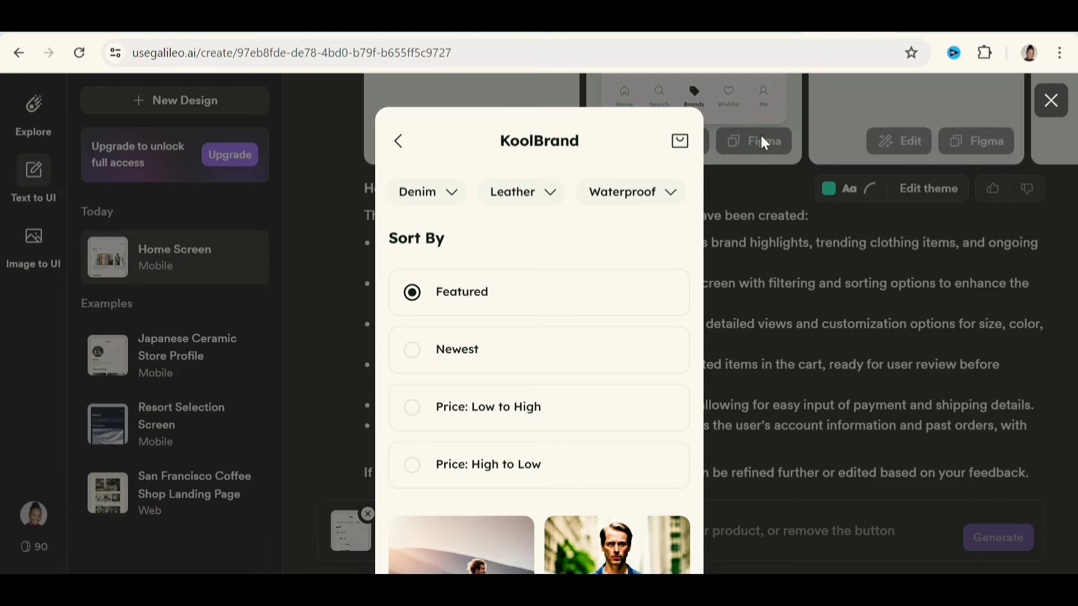
{"action": "left_click", "coordinate": [761, 136]}
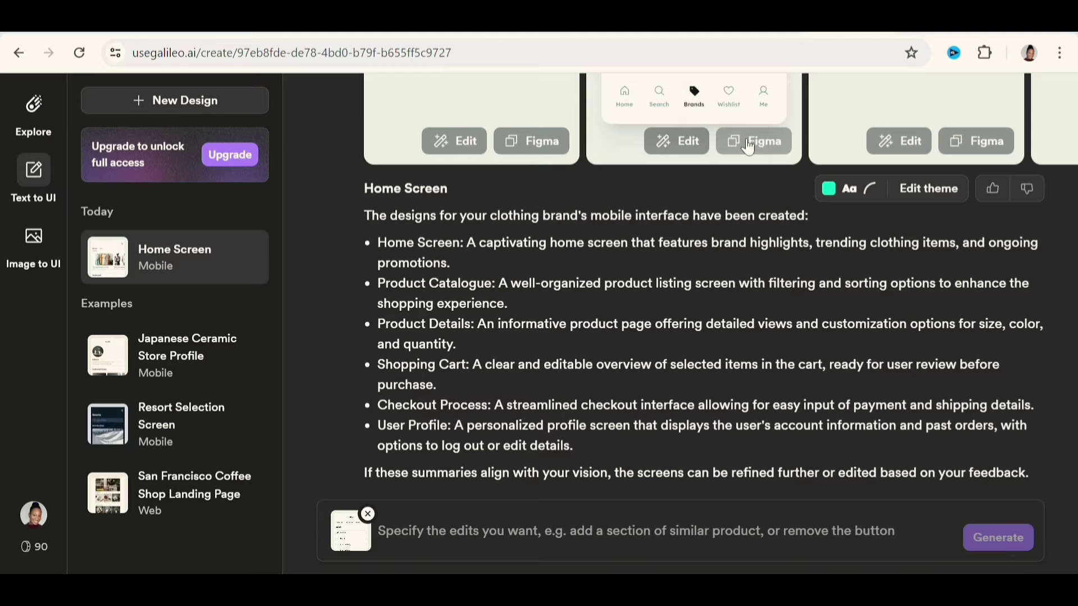
{"action": "left_click", "coordinate": [748, 145]}
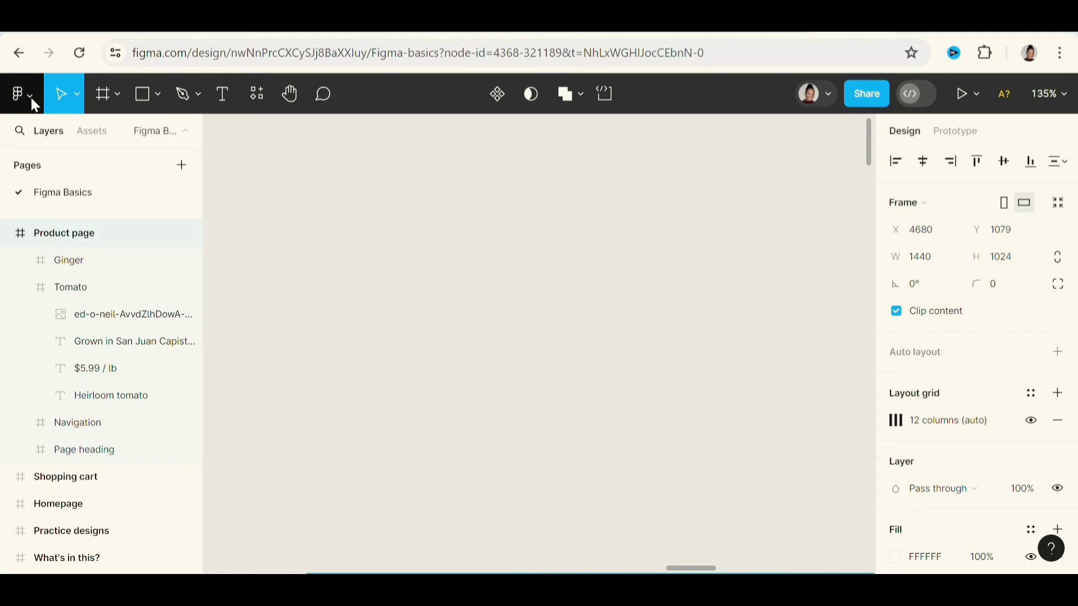
Create a new Figma design file, paste the Sort By screen, and select its filter row.
{"action": "left_click", "coordinate": [32, 100]}
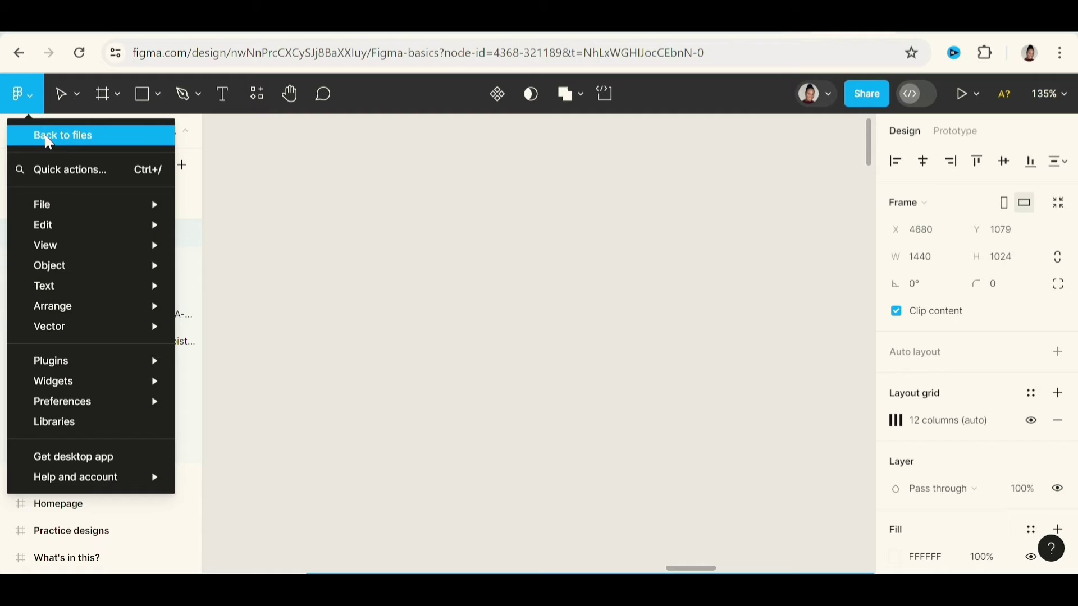
{"action": "mouse_move", "coordinate": [41, 198]}
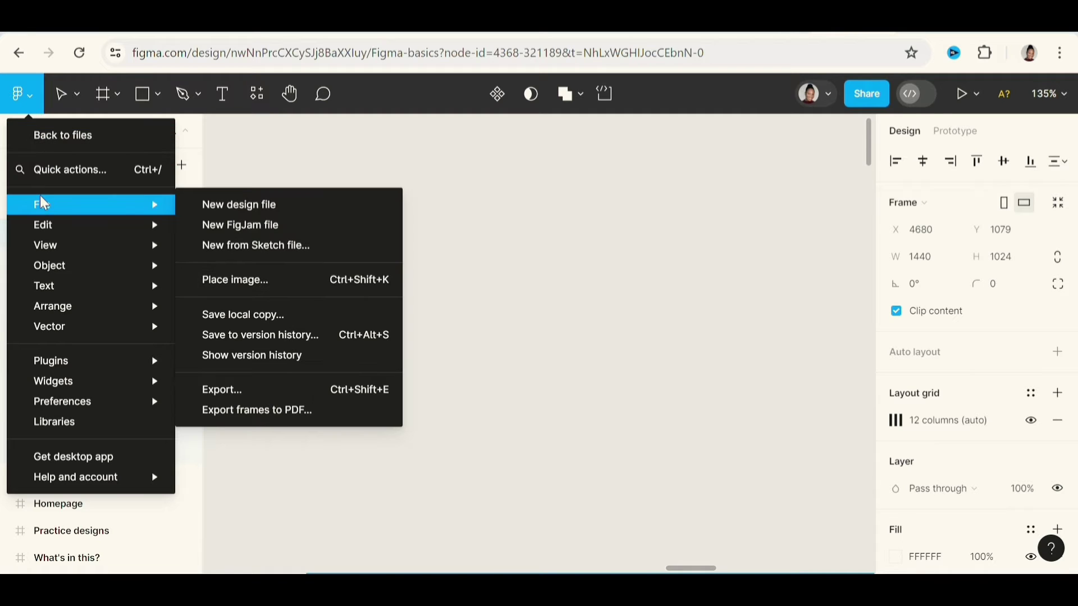
{"action": "mouse_move", "coordinate": [126, 207]}
{"action": "left_click", "coordinate": [236, 208]}
{"action": "key", "text": "ctrl+v"}
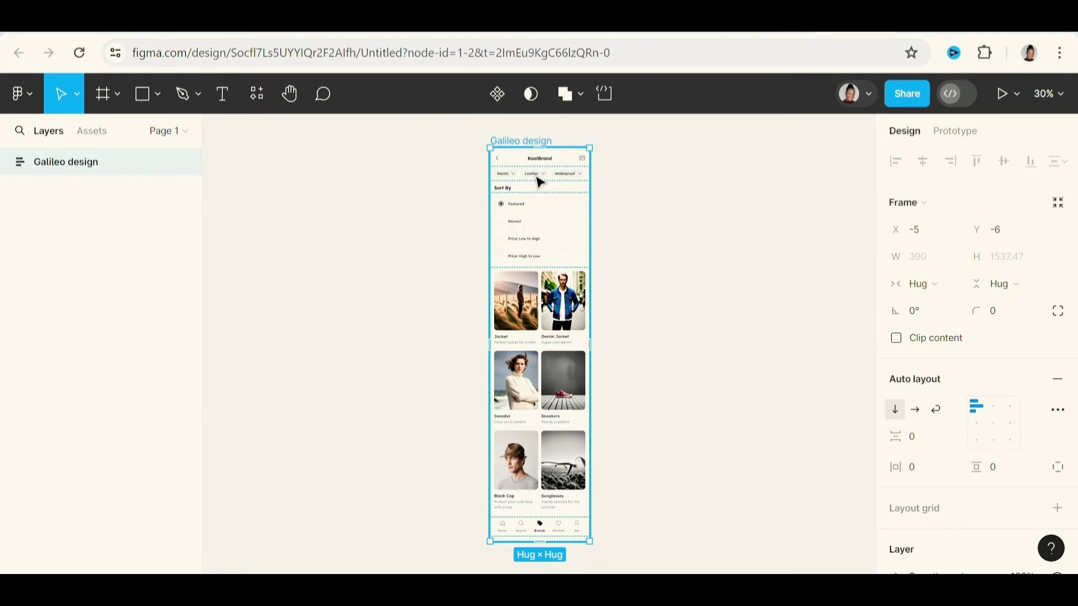
{"action": "double_click", "coordinate": [539, 182]}
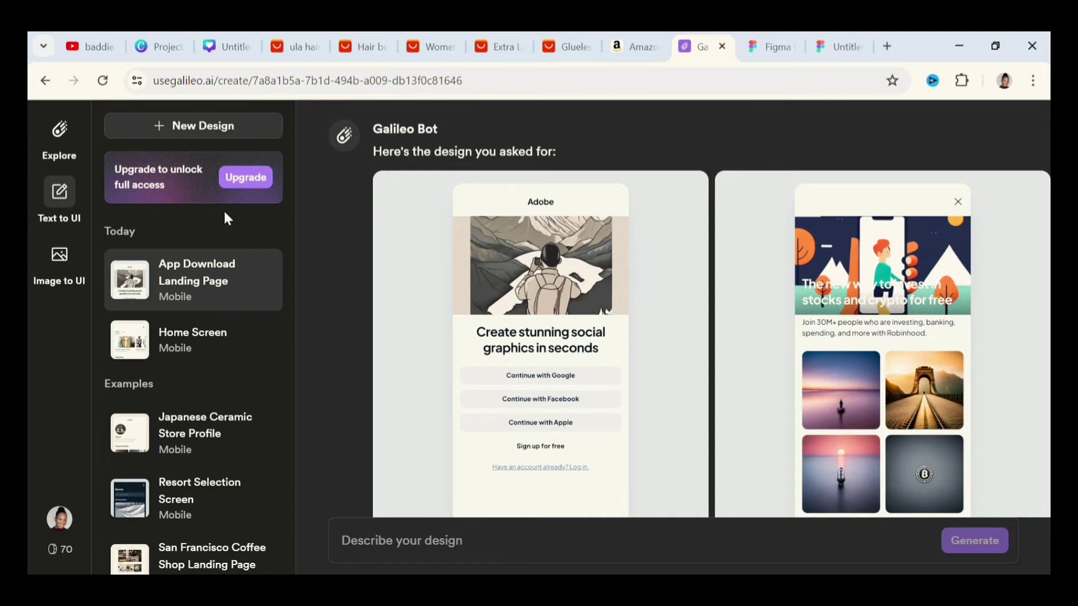
Generate a new Web design from the prompt 'web' and review the resulting pages.
{"action": "left_click", "coordinate": [235, 129]}
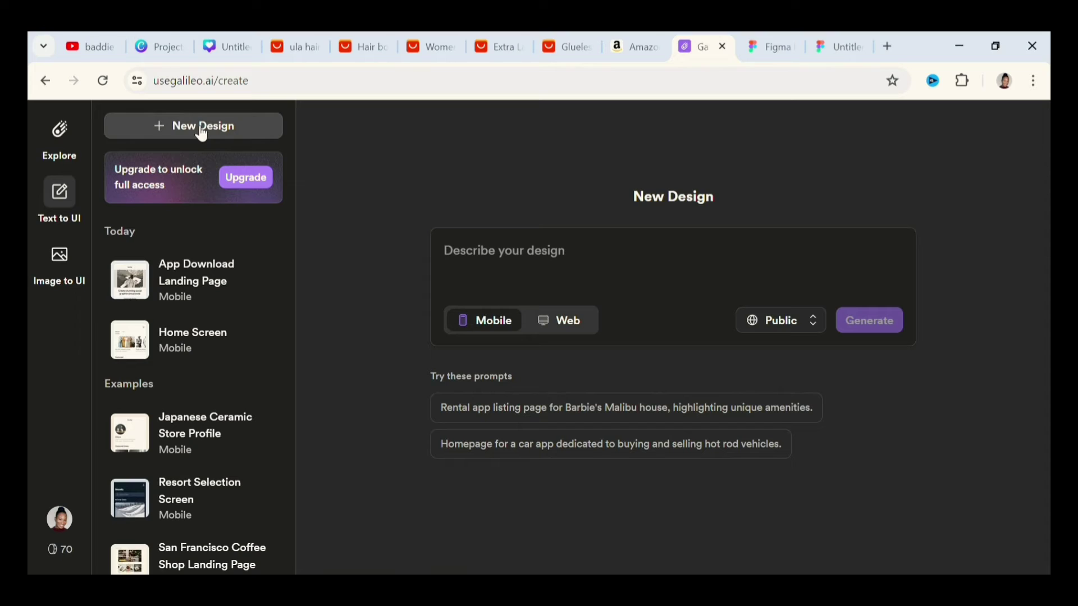
{"action": "left_click", "coordinate": [564, 337]}
{"action": "left_click", "coordinate": [535, 261]}
{"action": "type", "text": "website for an editing app"}
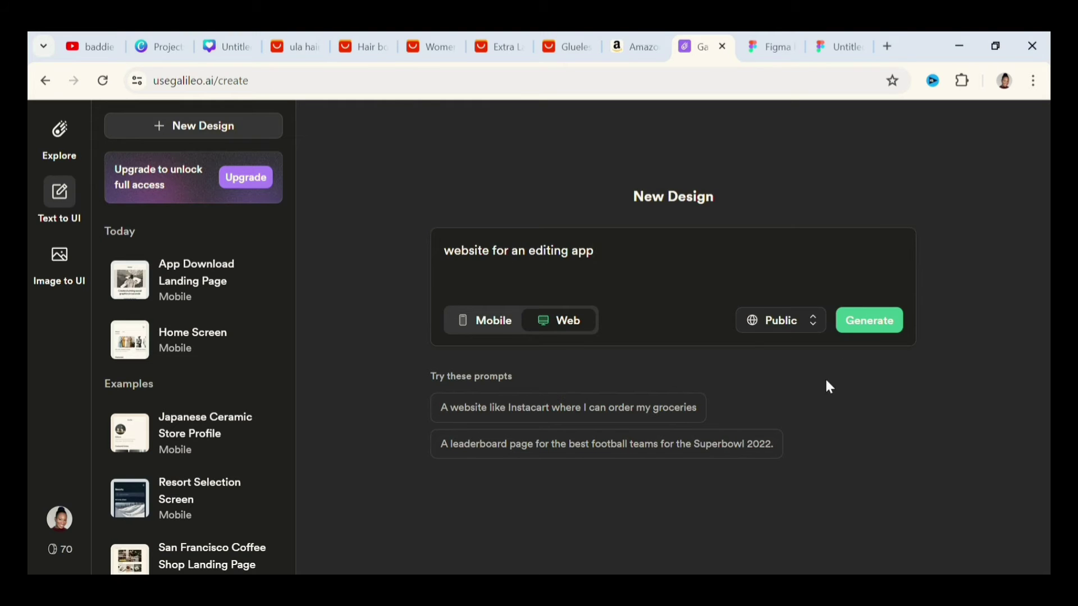
{"action": "left_click", "coordinate": [870, 320]}
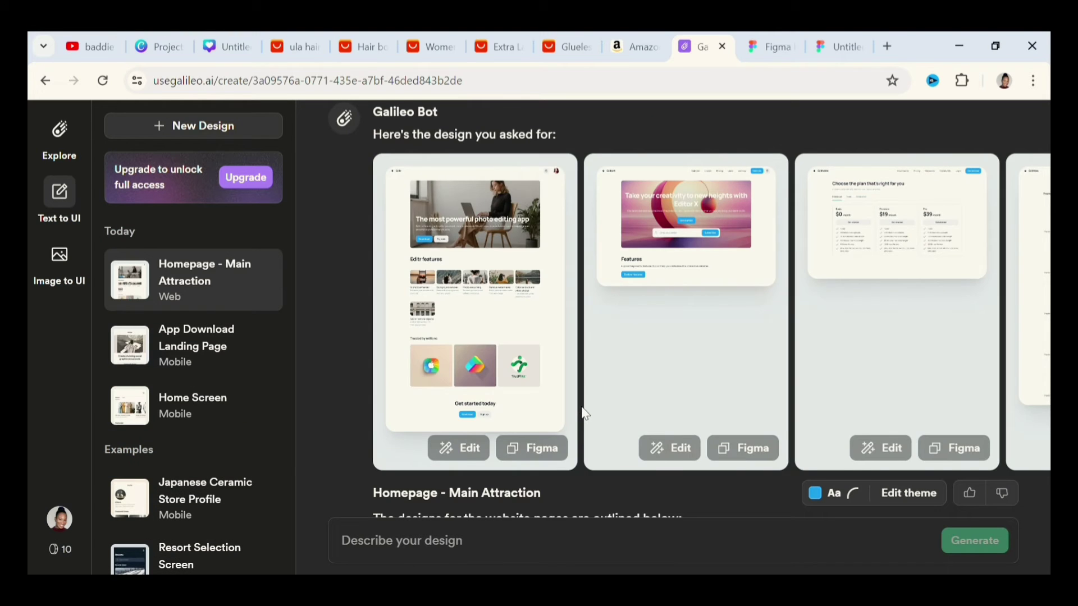
{"action": "scroll", "coordinate": [587, 414], "scroll_direction": "right", "scroll_amount": 5}
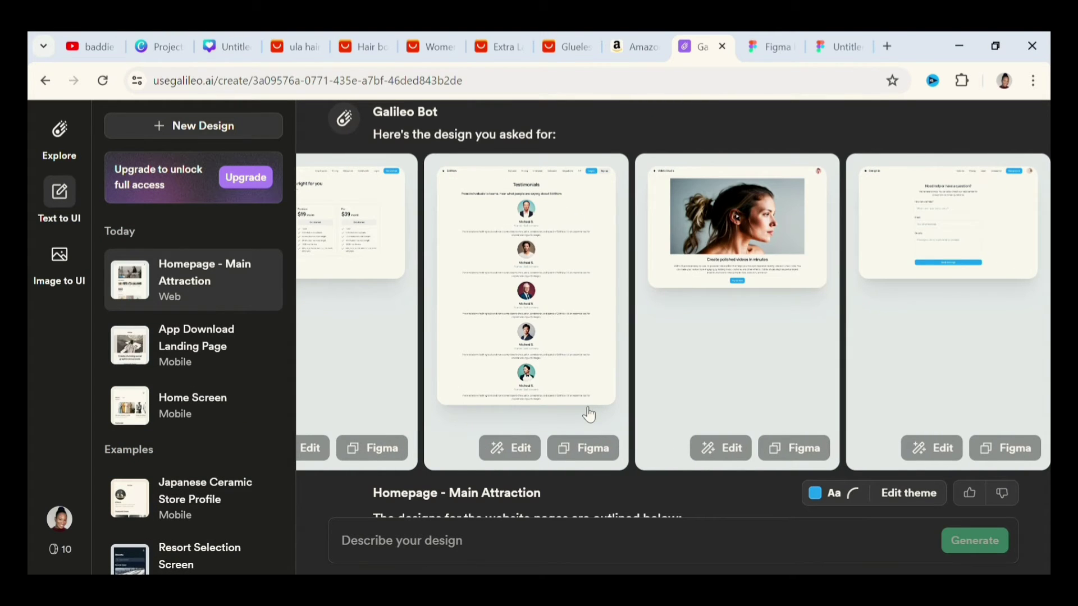
{"action": "scroll", "coordinate": [587, 414], "scroll_direction": "left", "scroll_amount": 10}
{"action": "scroll", "coordinate": [1033, 525], "scroll_direction": "up", "scroll_amount": 2}
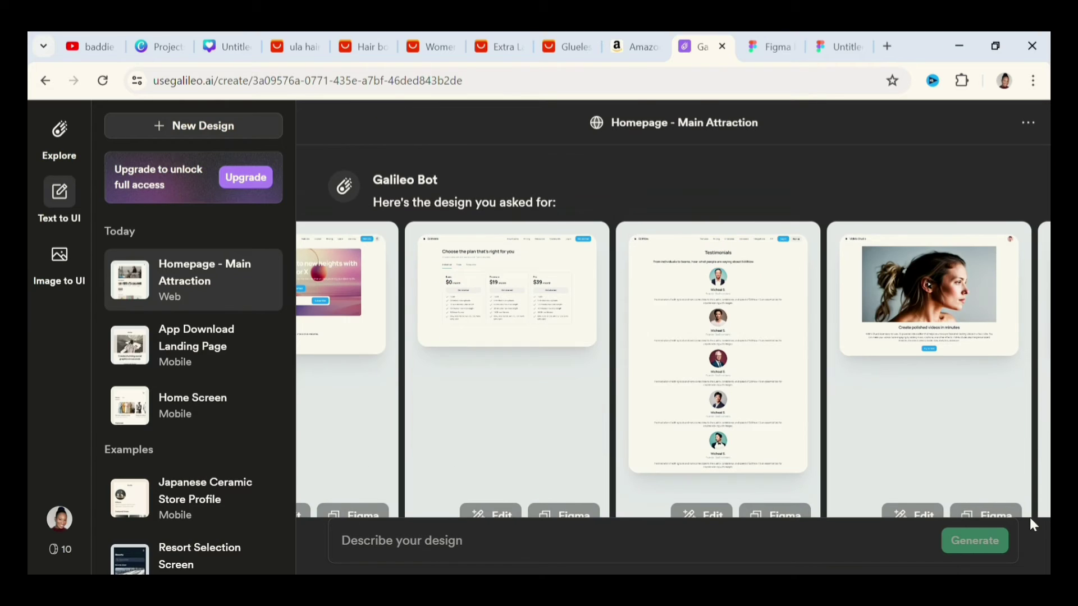
{"action": "scroll", "coordinate": [1030, 518], "scroll_direction": "down", "scroll_amount": 2}
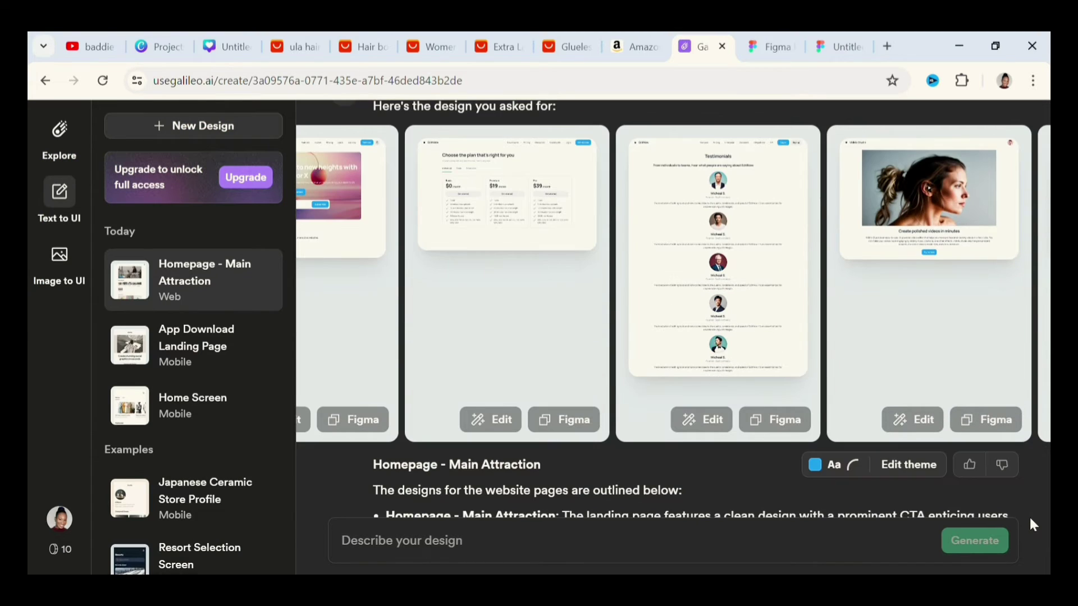